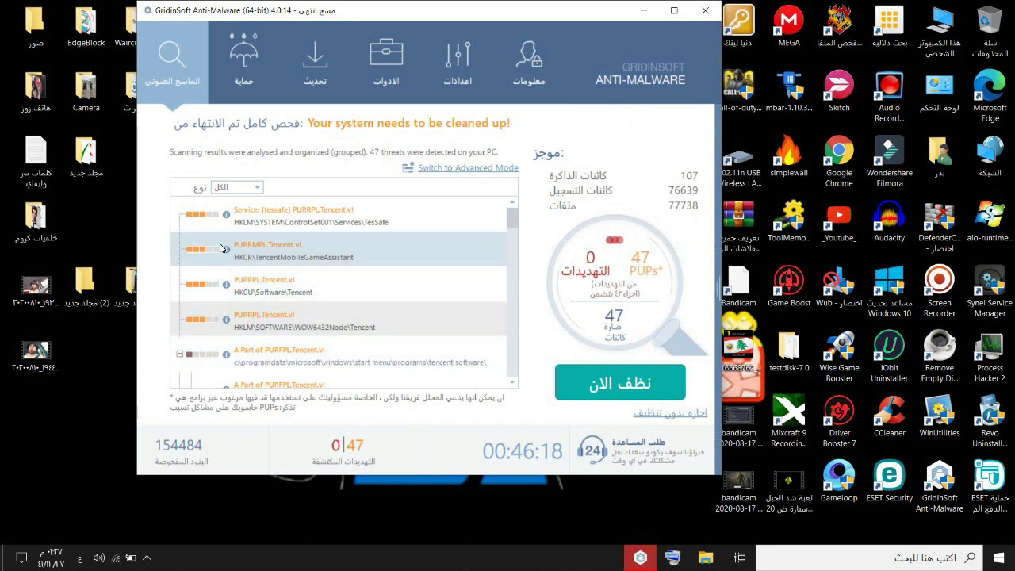
Step: Review the threats found by the full scan, clean them all, and close GridinSoft Anti-Malware
scroll(224, 254, "down", 1)
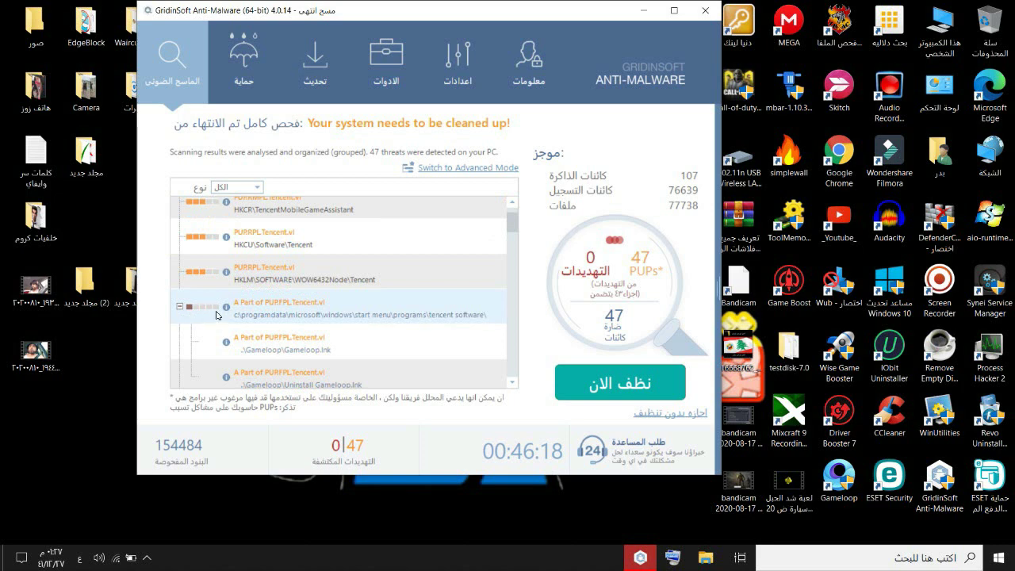
scroll(214, 313, "down", 3)
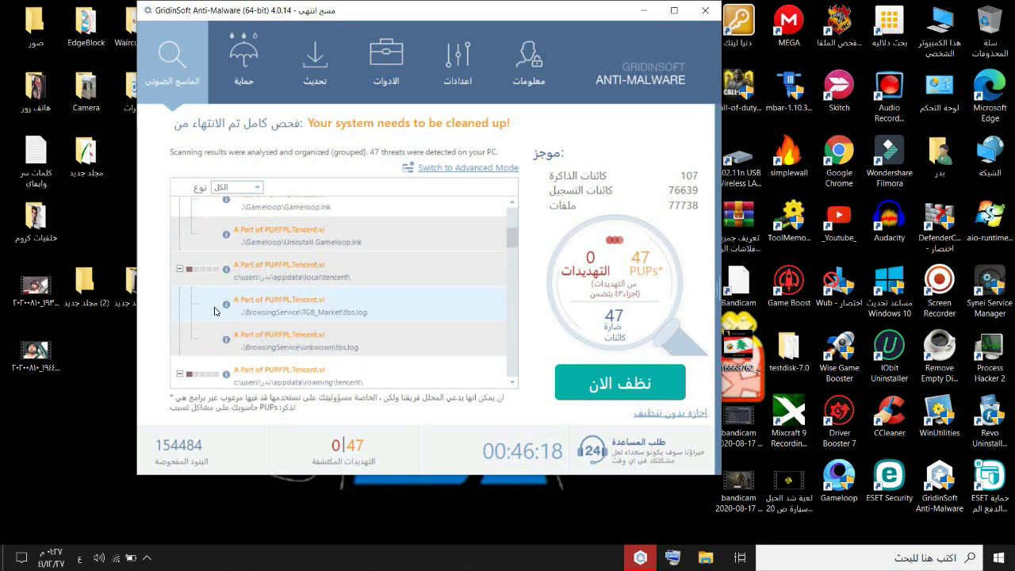
scroll(214, 311, "down", 10)
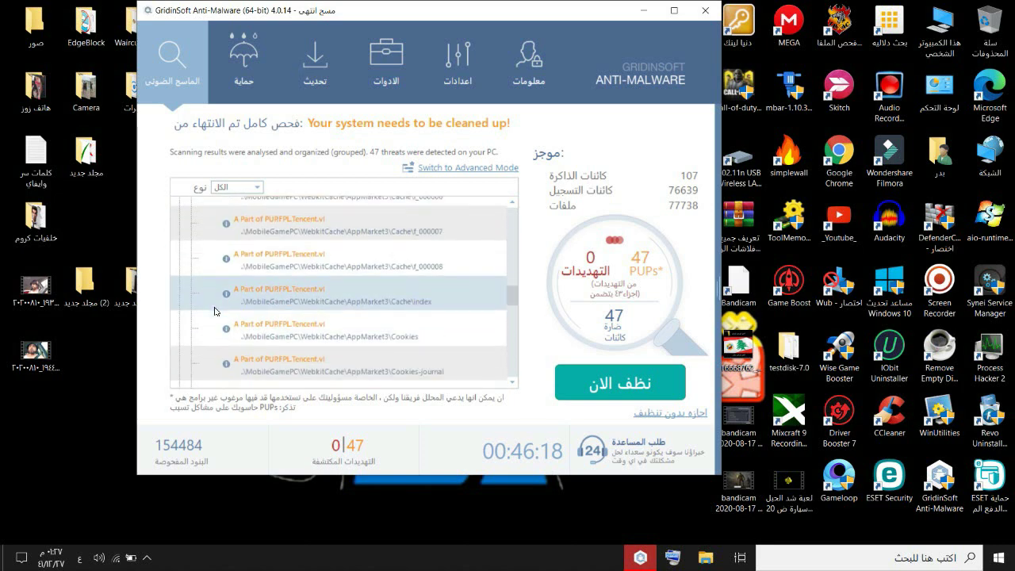
scroll(214, 310, "up", 15)
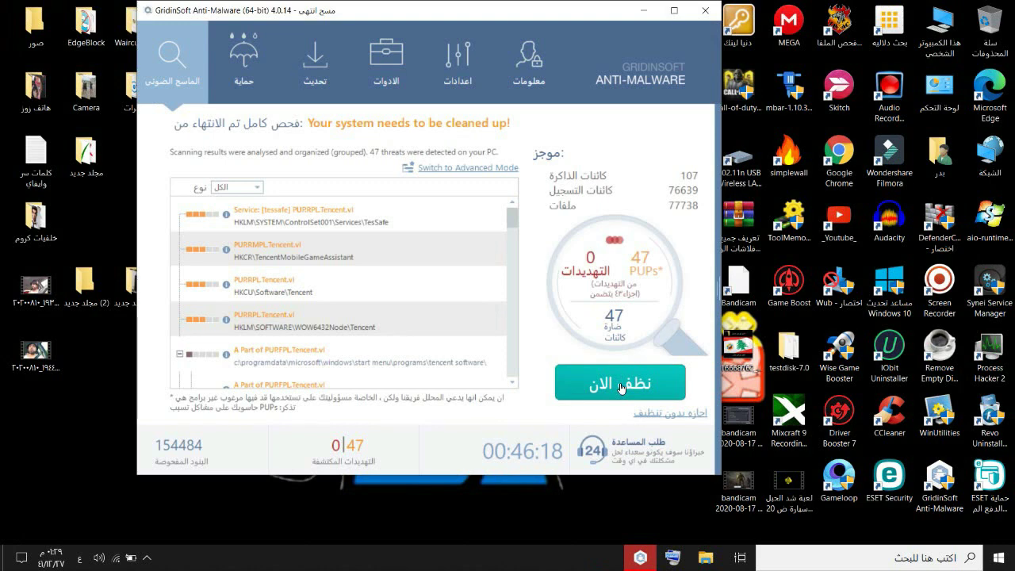
left_click(621, 388)
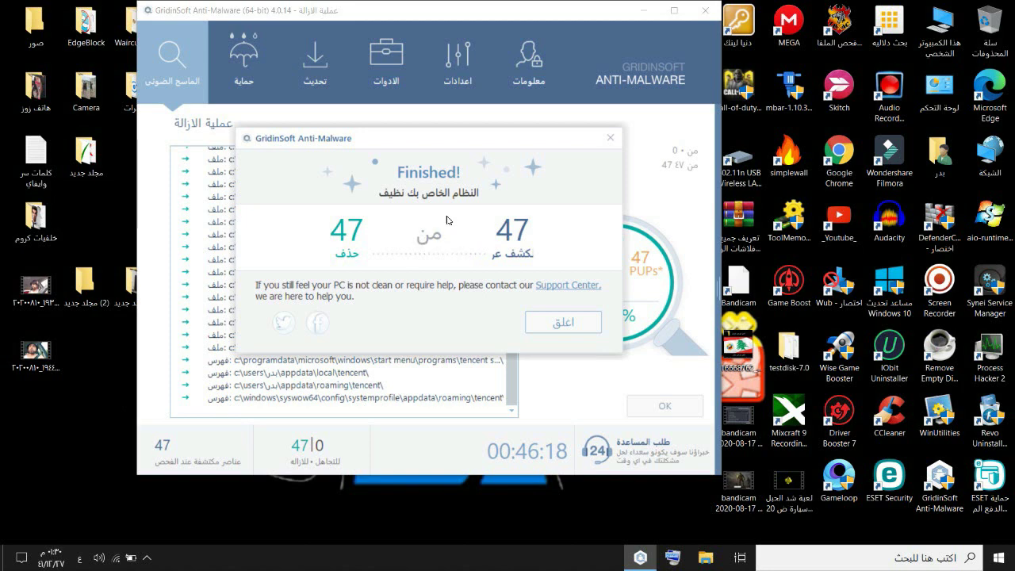
left_click(546, 330)
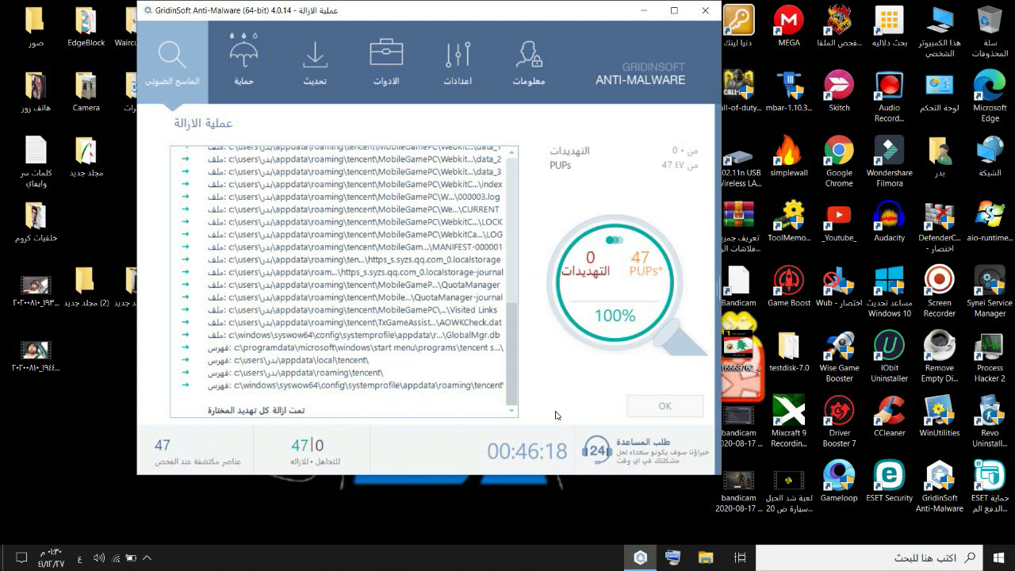
left_click(664, 407)
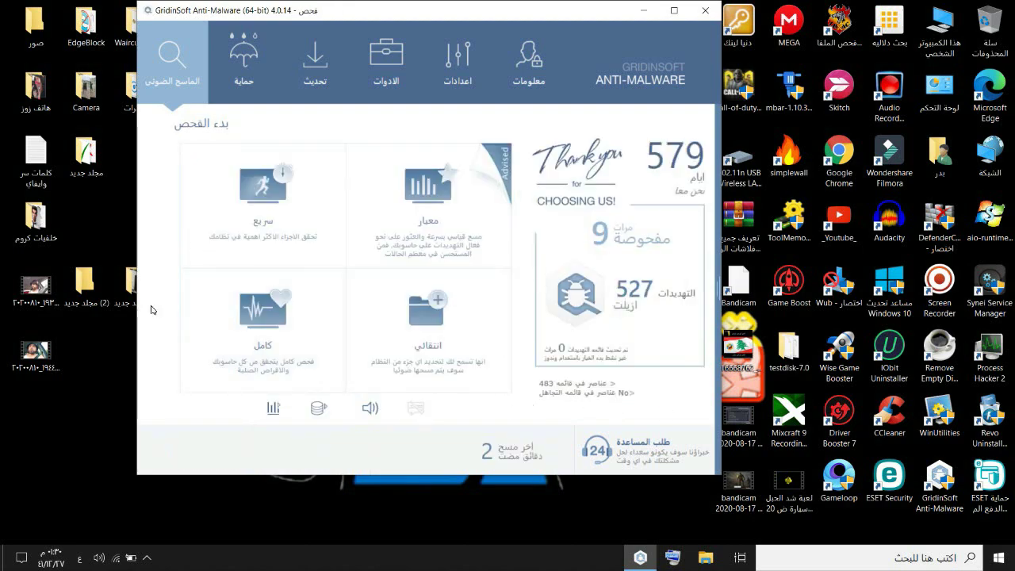
key("alt+F4")
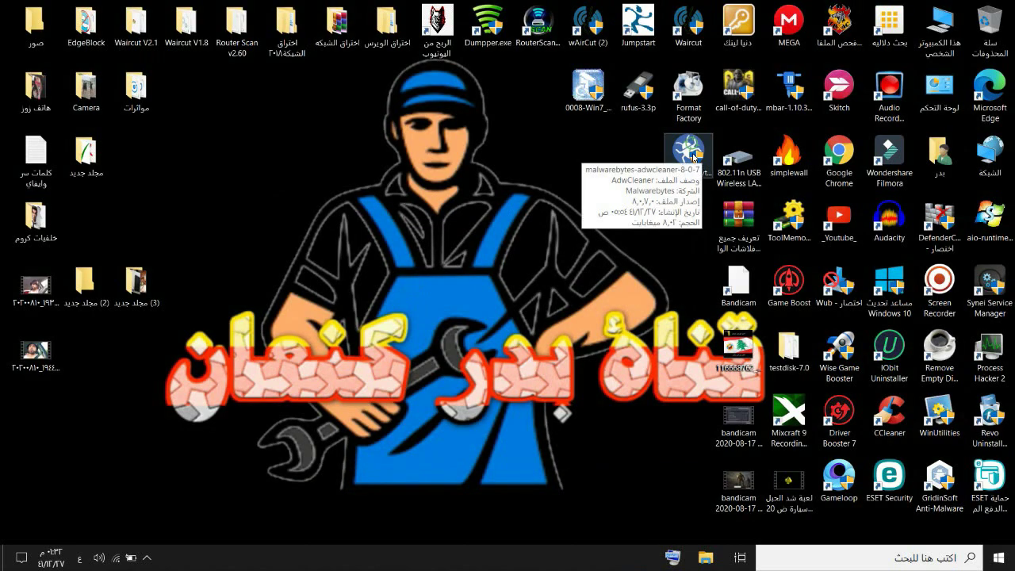
Step: Launch Malwarebytes AdwCleaner from the desktop and start a scan for adware and unwanted programs
left_click(692, 156)
double_click(692, 156)
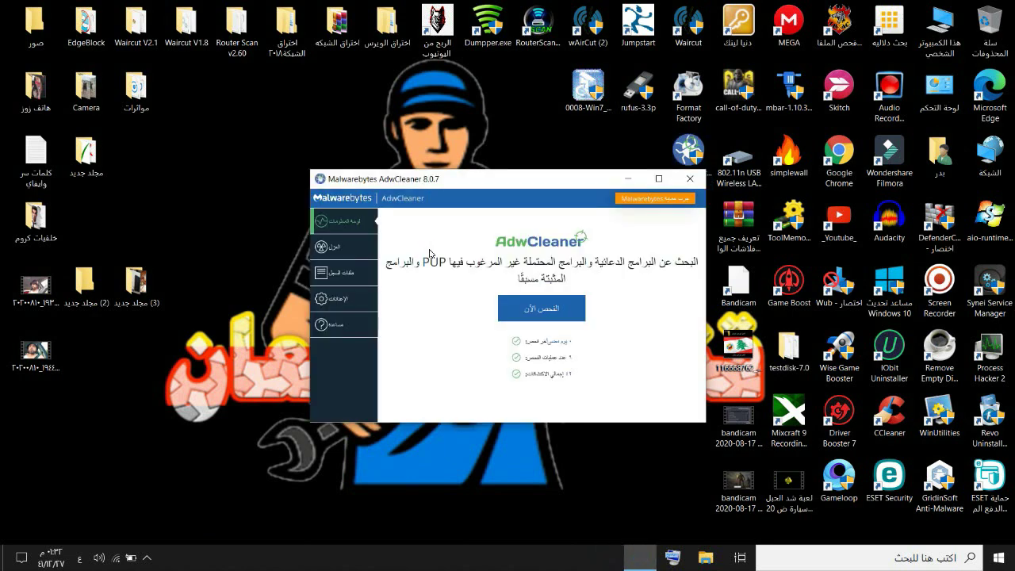
left_click(536, 306)
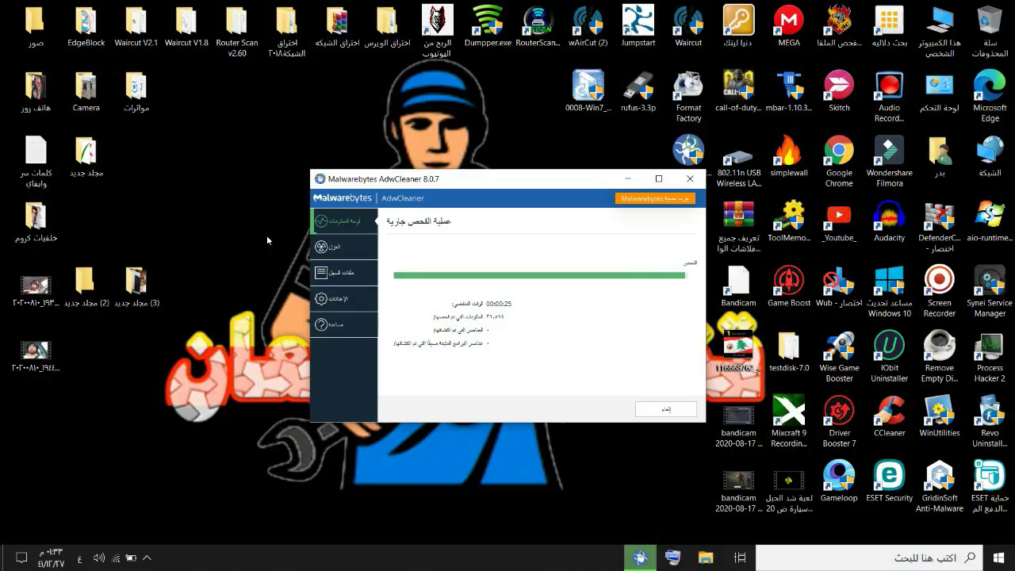
Step: Open Malwarebytes Premium from the desktop, dismiss the Network Settings notice, and start a scan
right_click(324, 137)
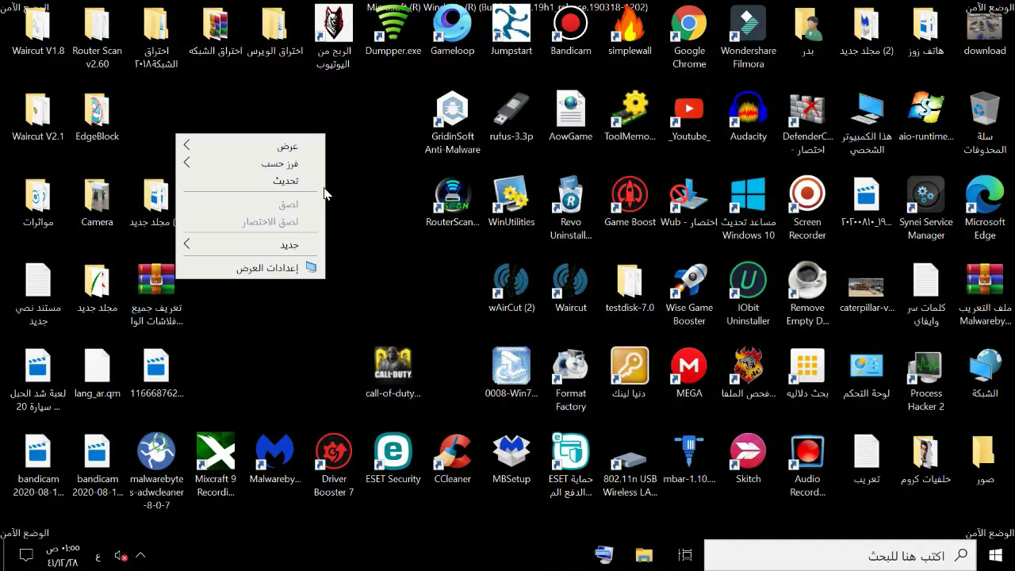
left_click(279, 180)
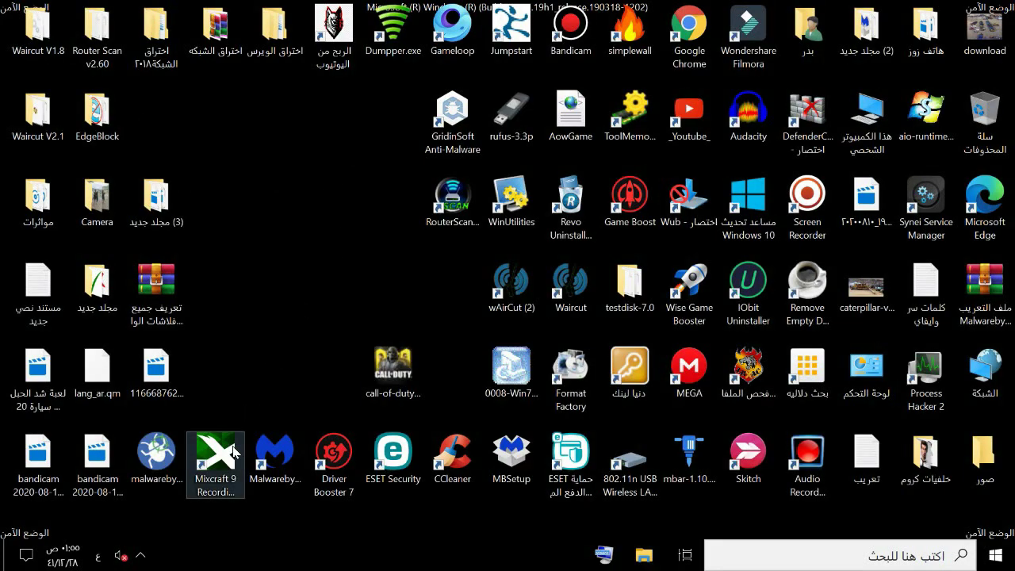
left_click(264, 450)
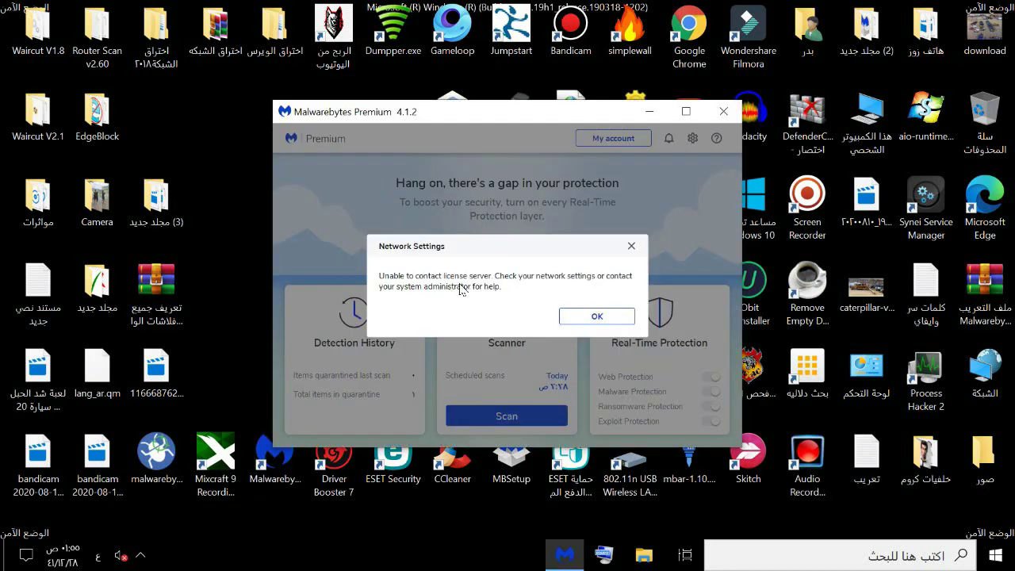
left_click(595, 316)
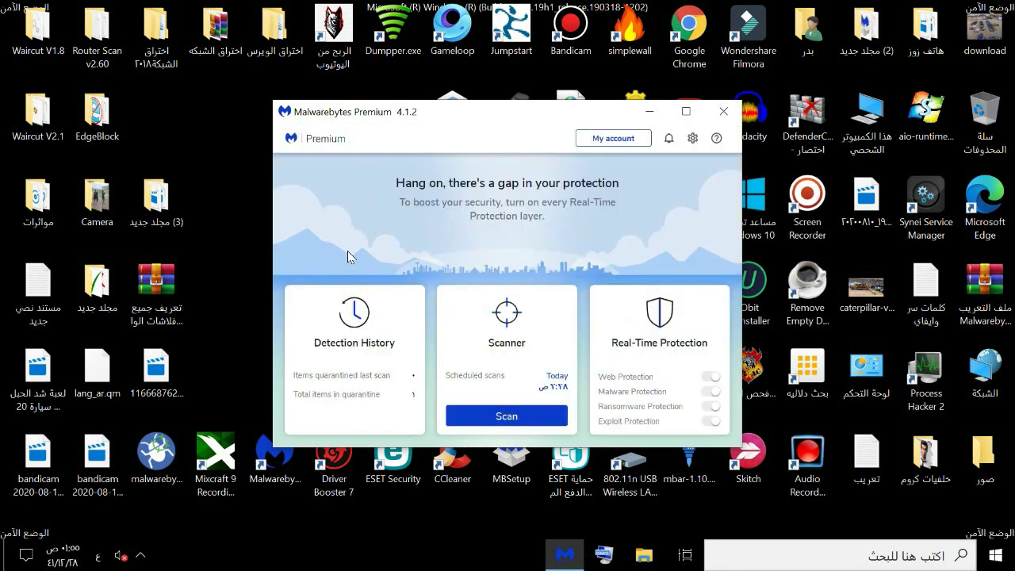
left_click(506, 416)
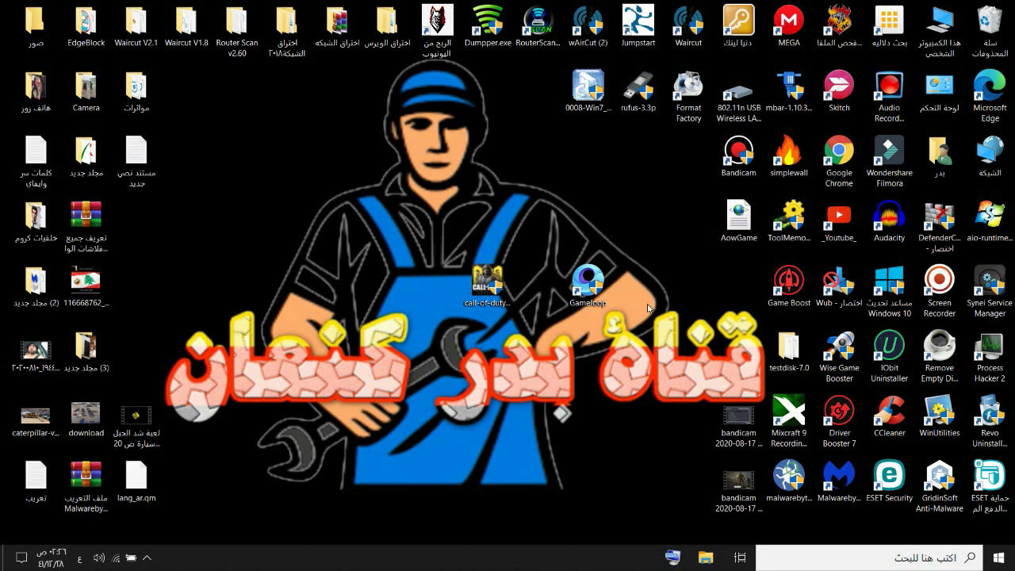
Step: Arrange the call-of-duty installer and the Gameloop shortcut side by side in the middle of the desktop
left_click_drag(634, 356, 463, 263)
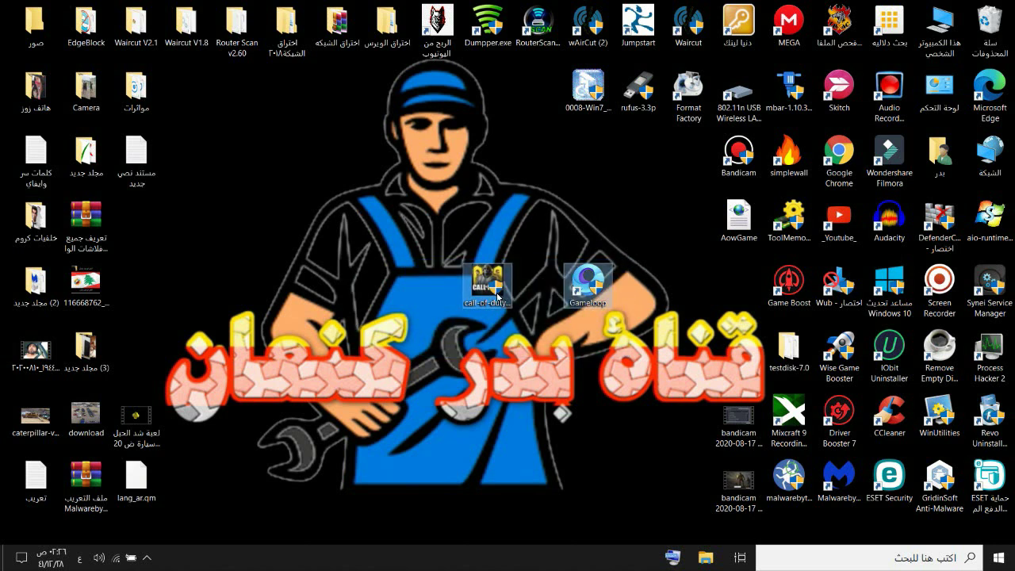
left_click(416, 275)
left_click_drag(584, 282, 623, 203)
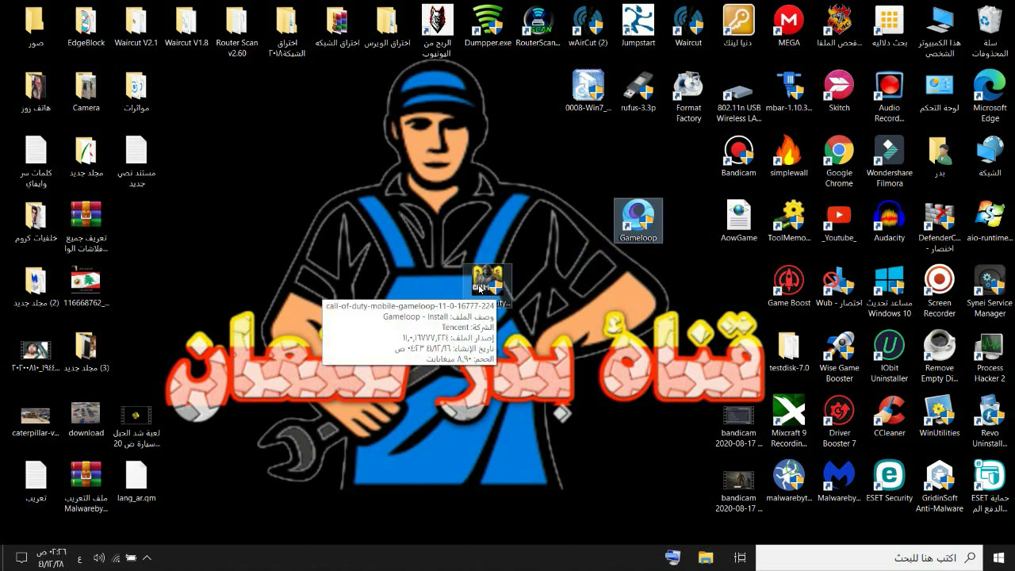
left_click_drag(478, 289, 388, 295)
left_click(639, 220)
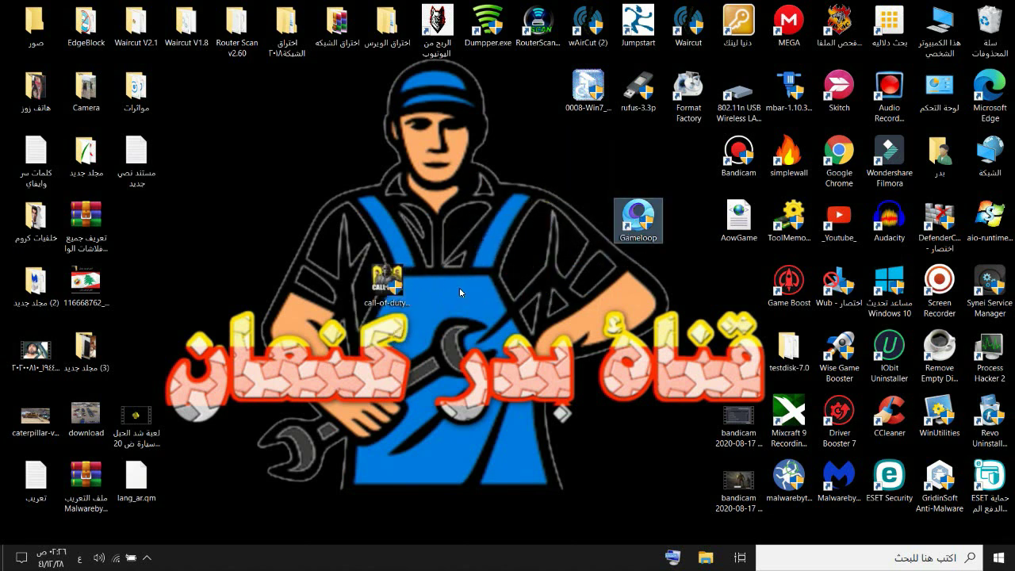
left_click_drag(460, 292, 436, 290)
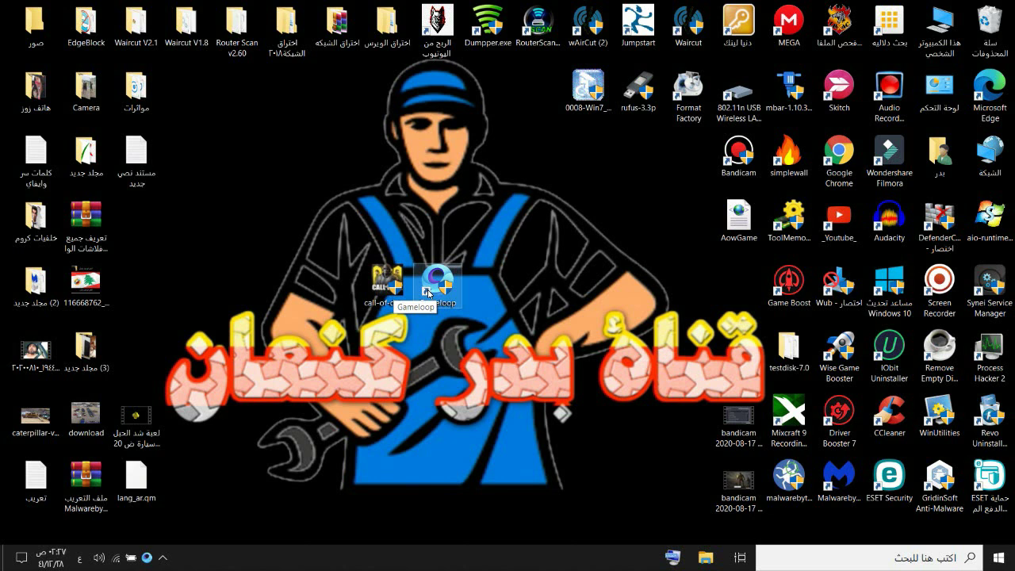
Step: Refresh the desktop and quit the Gameloop program running in the background
right_click(441, 120)
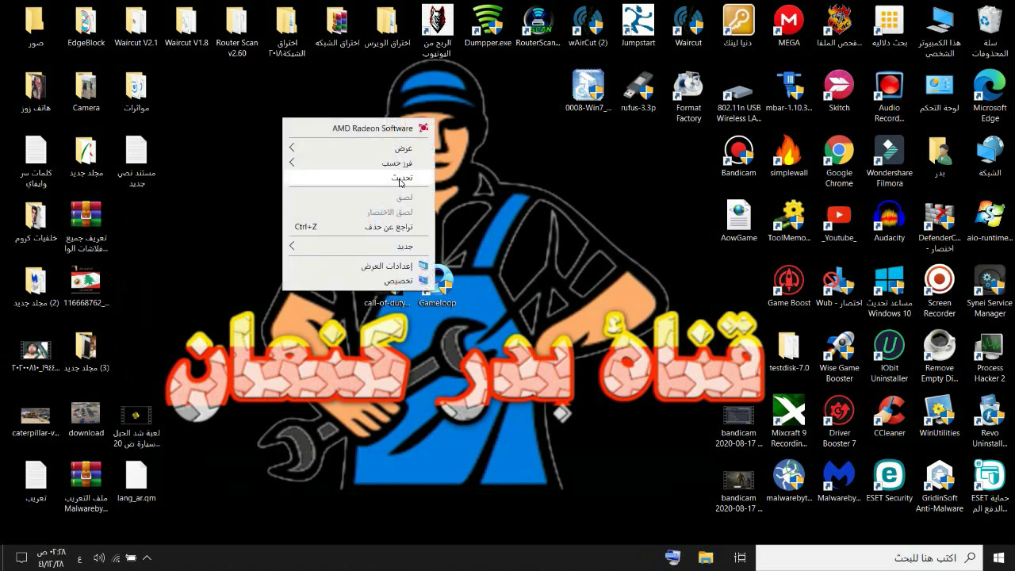
left_click(413, 180)
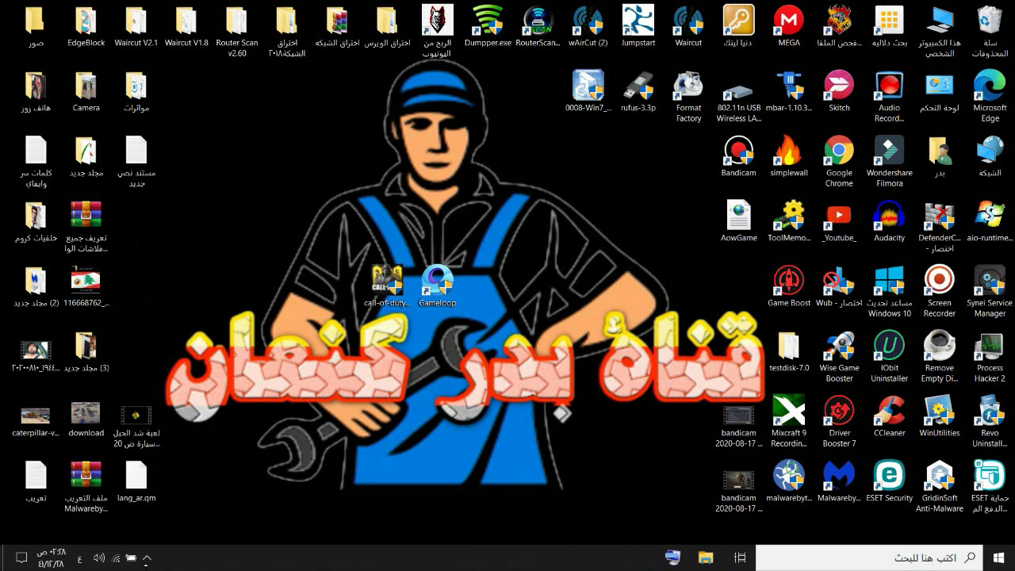
left_click(147, 557)
right_click(161, 531)
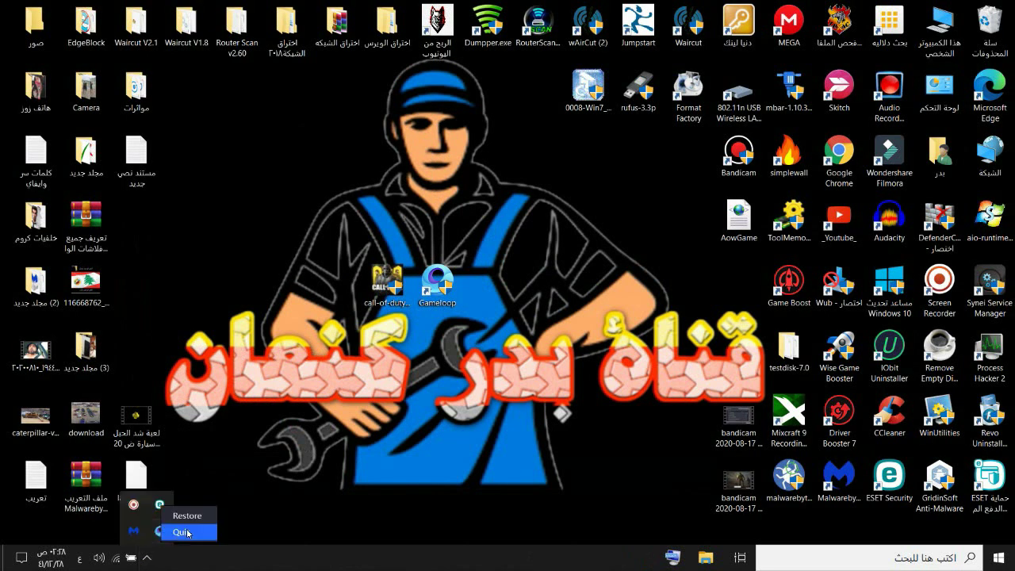
left_click(184, 532)
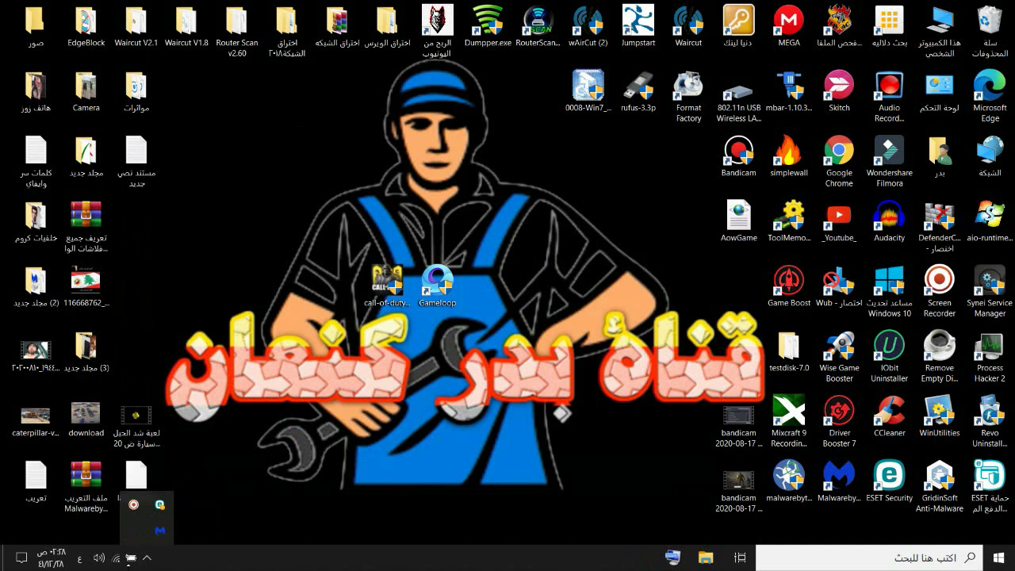
left_click(146, 557)
Step: Close the program compatibility assistant for Gameloop without choosing an answer, and refresh the desktop
right_click(359, 117)
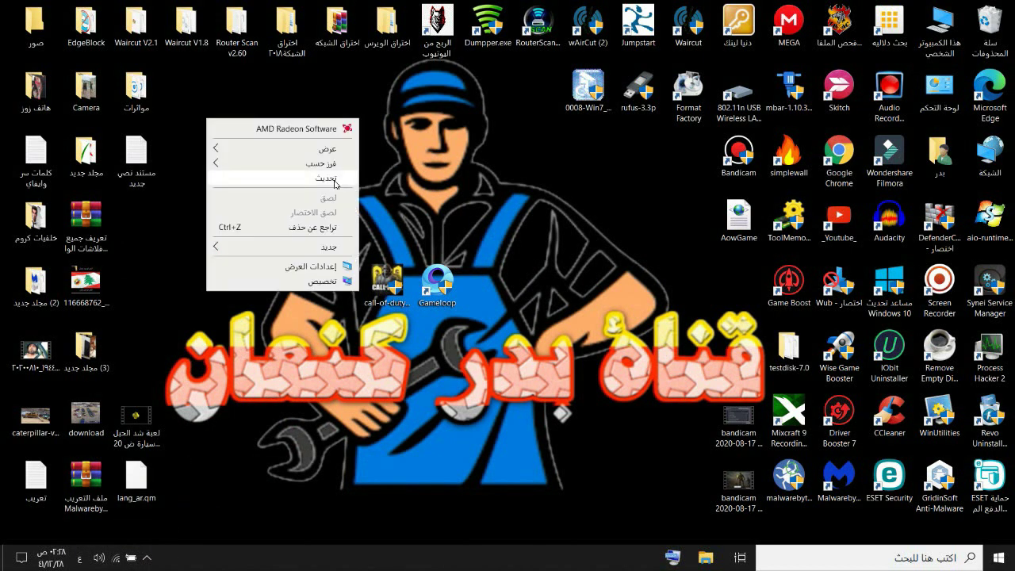
left_click(337, 178)
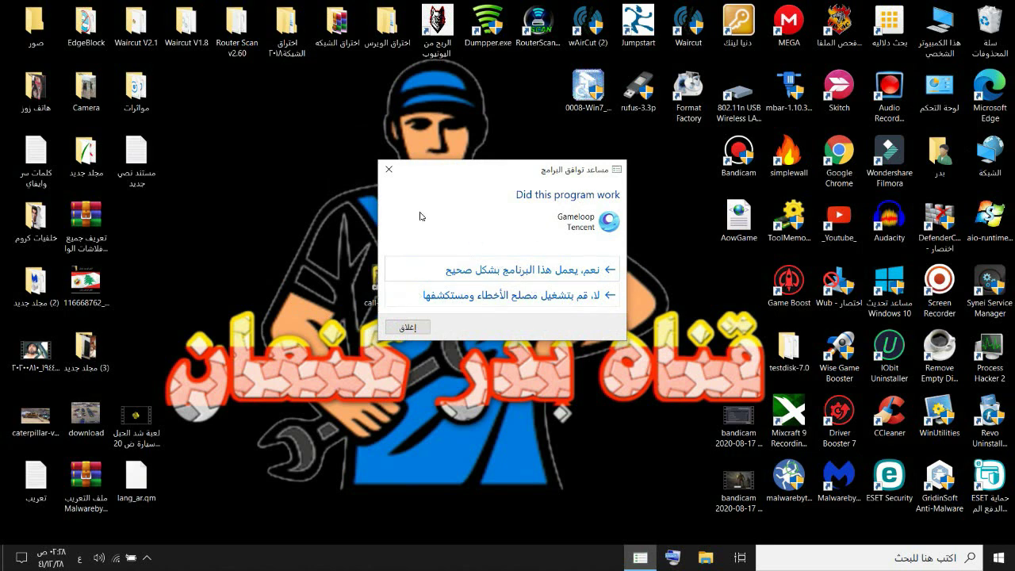
left_click(388, 168)
right_click(321, 119)
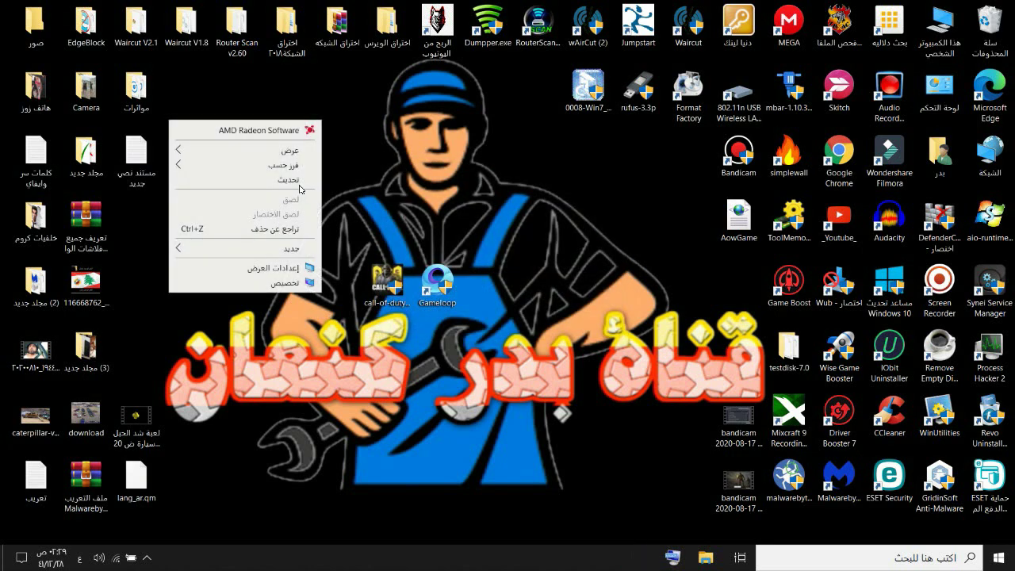
left_click(301, 178)
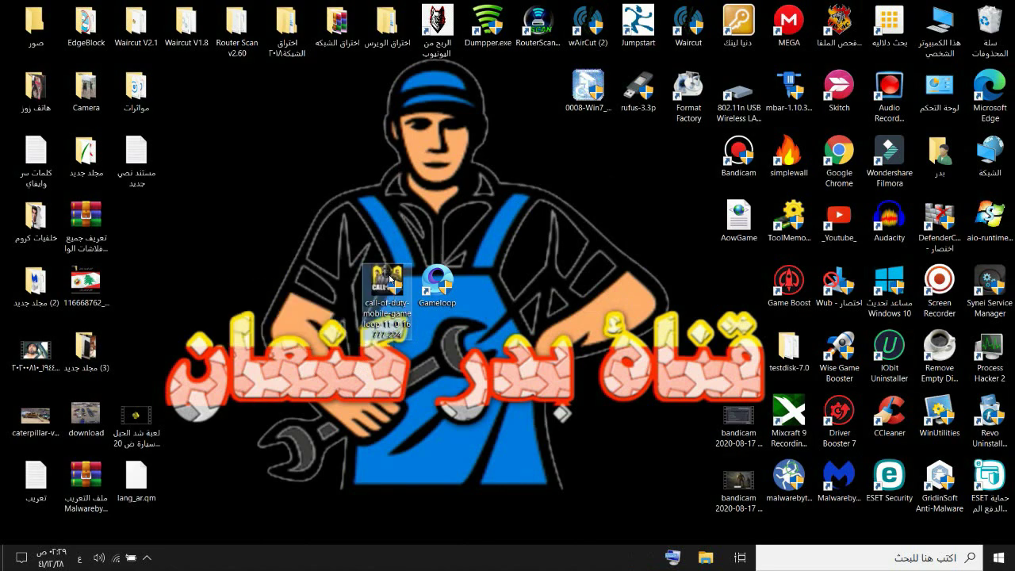
right_click(390, 279)
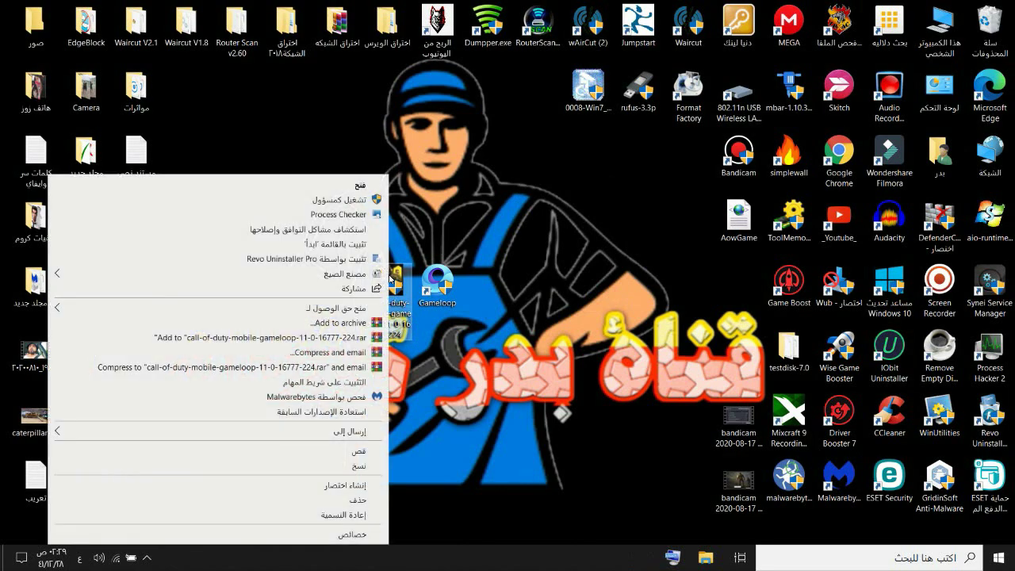
left_click(344, 200)
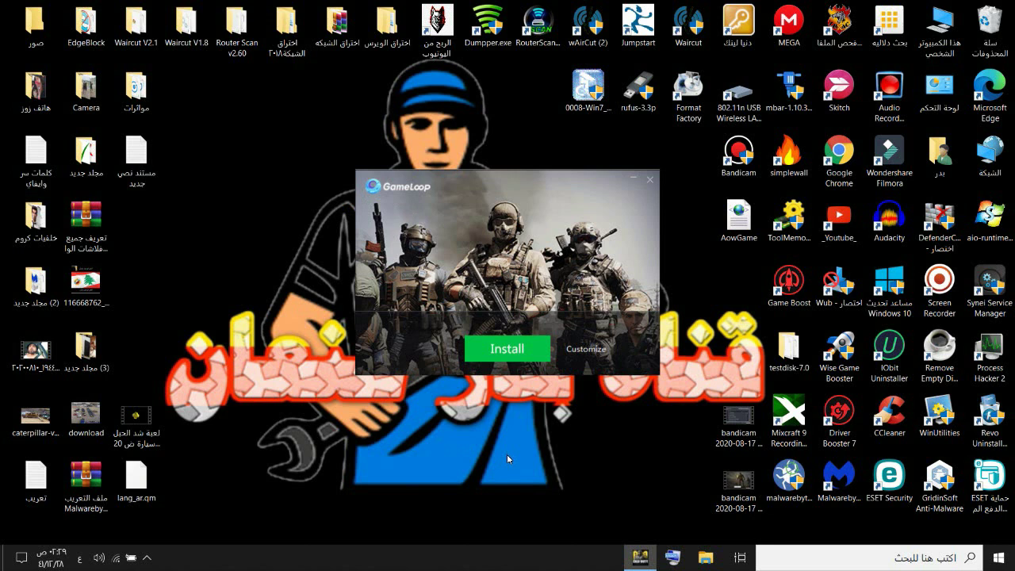
left_click(501, 349)
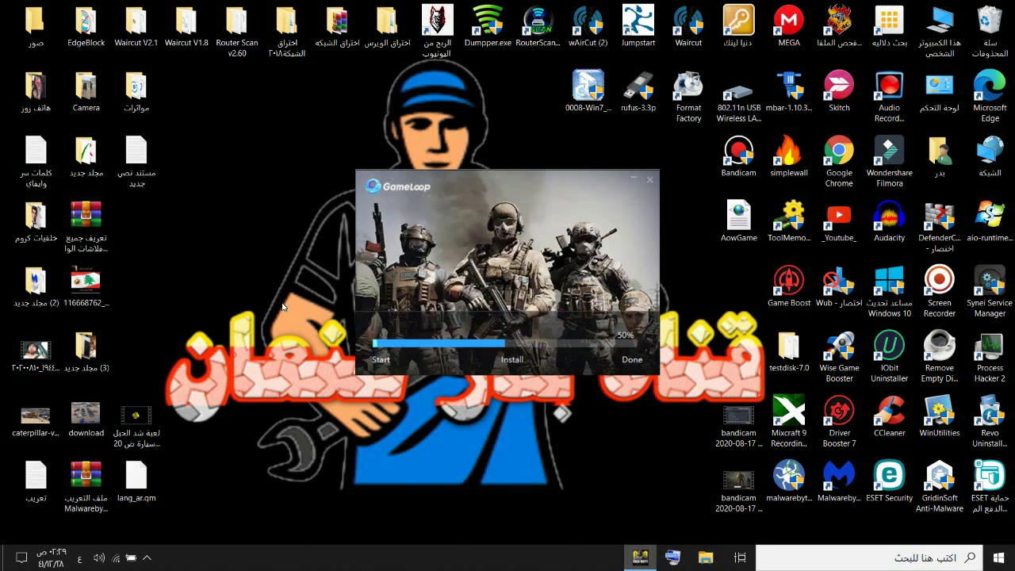
key("alt+shift")
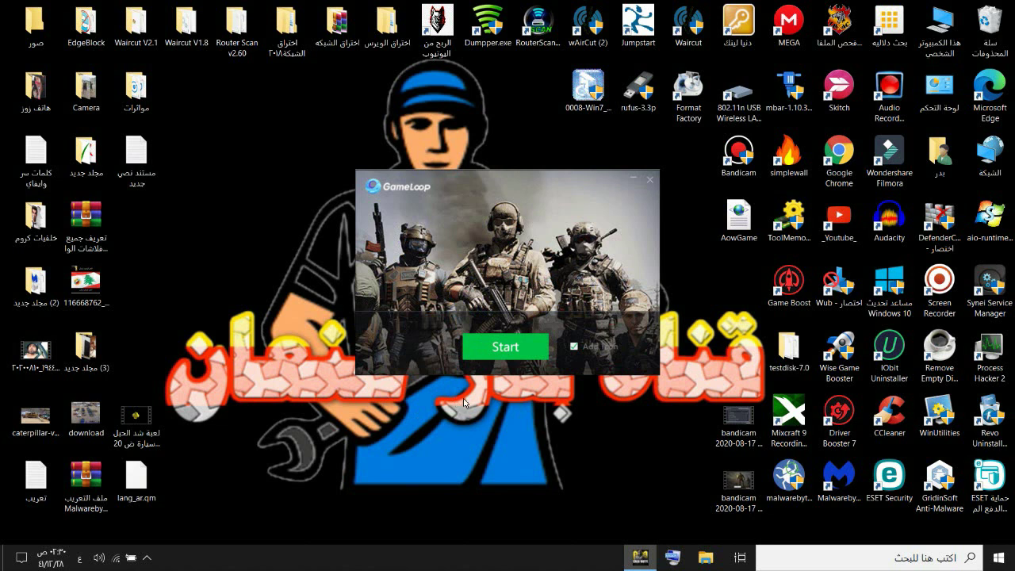
left_click(521, 351)
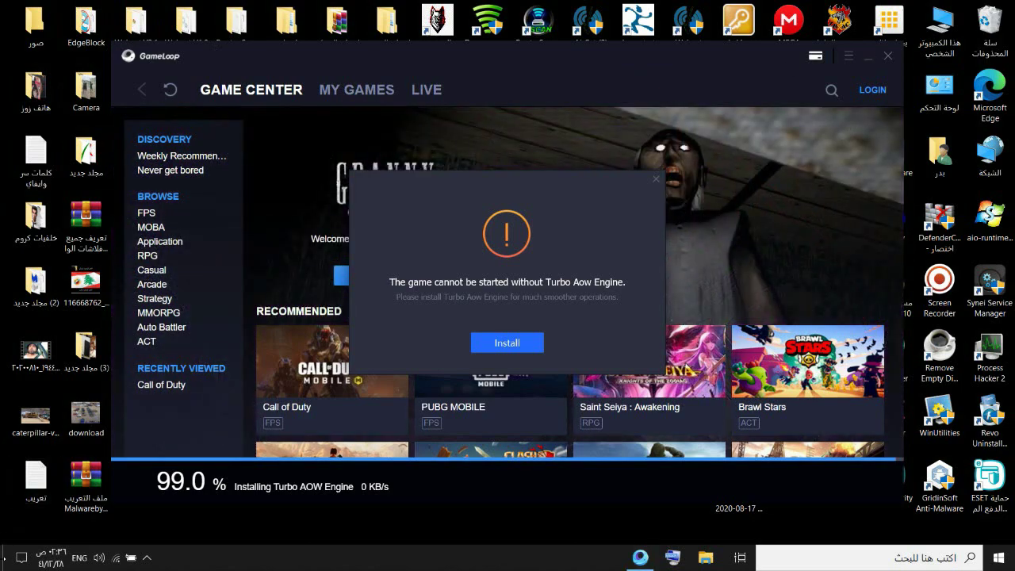
Step: Check the desktop, return to GameLoop, and start installing the required Turbo Aow Engine
left_click(3, 559)
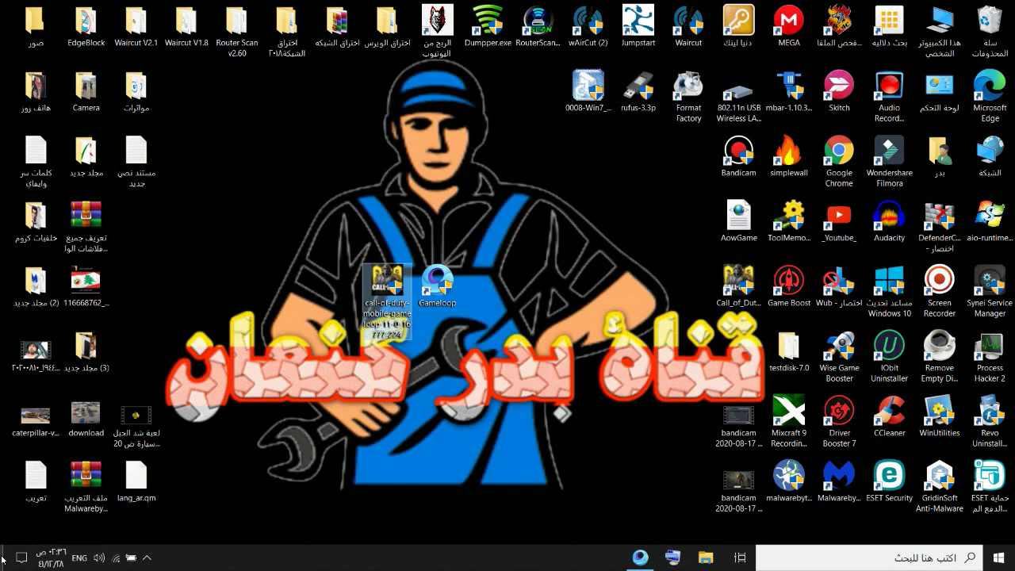
left_click(2, 559)
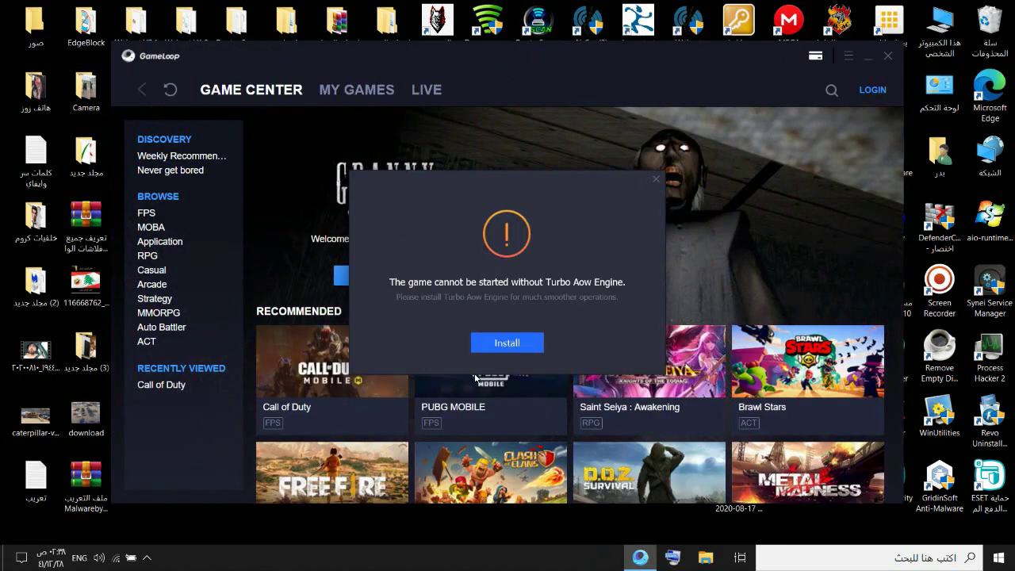
left_click(507, 342)
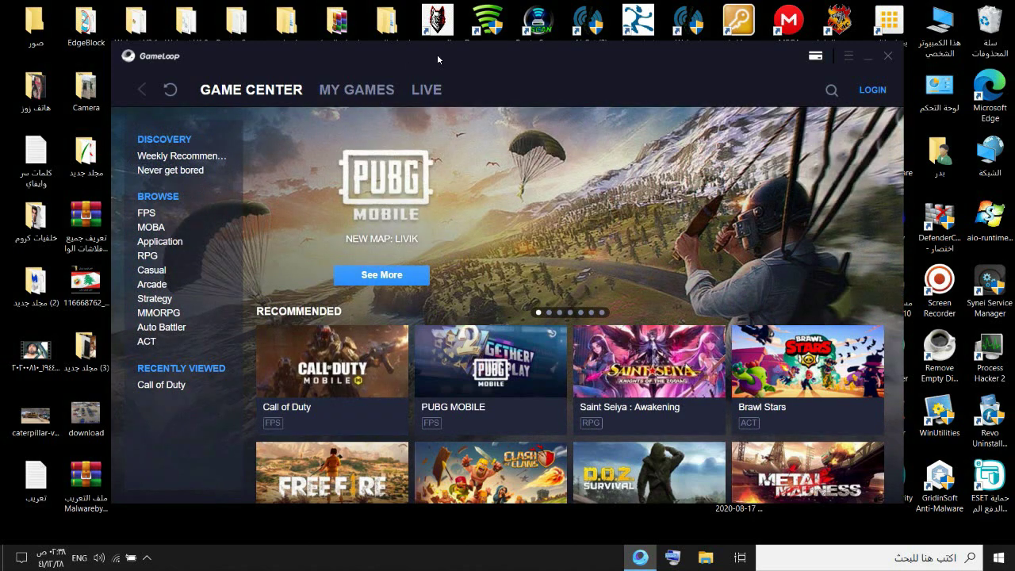
Step: Open the list of installed games to run Call of Duty Mobile, and maximize the game window
left_click(367, 89)
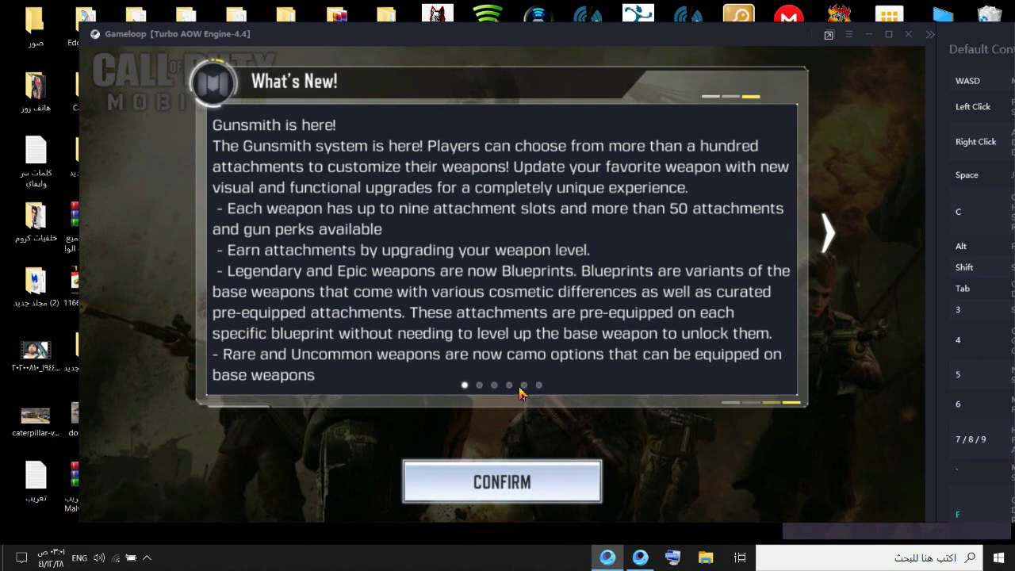
left_click(890, 35)
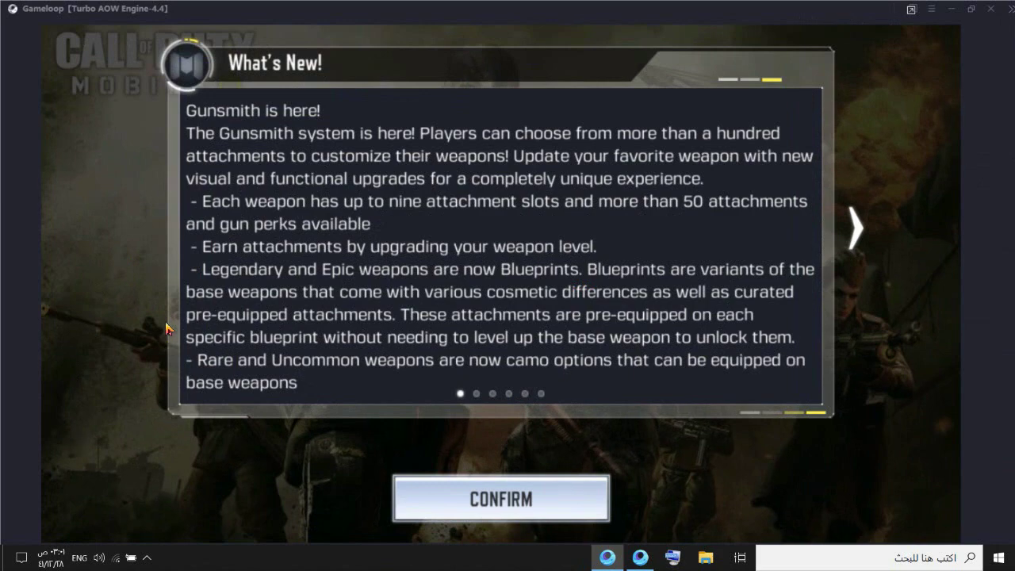
Step: Confirm the What's New notice and accept the game's Terms of Use and Privacy Policy
left_click(485, 505)
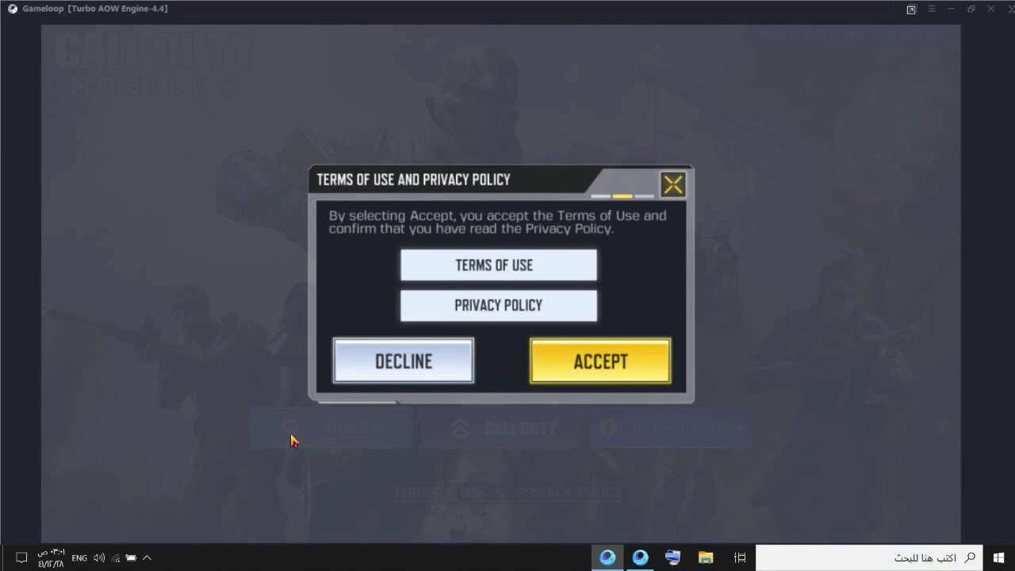
left_click(421, 374)
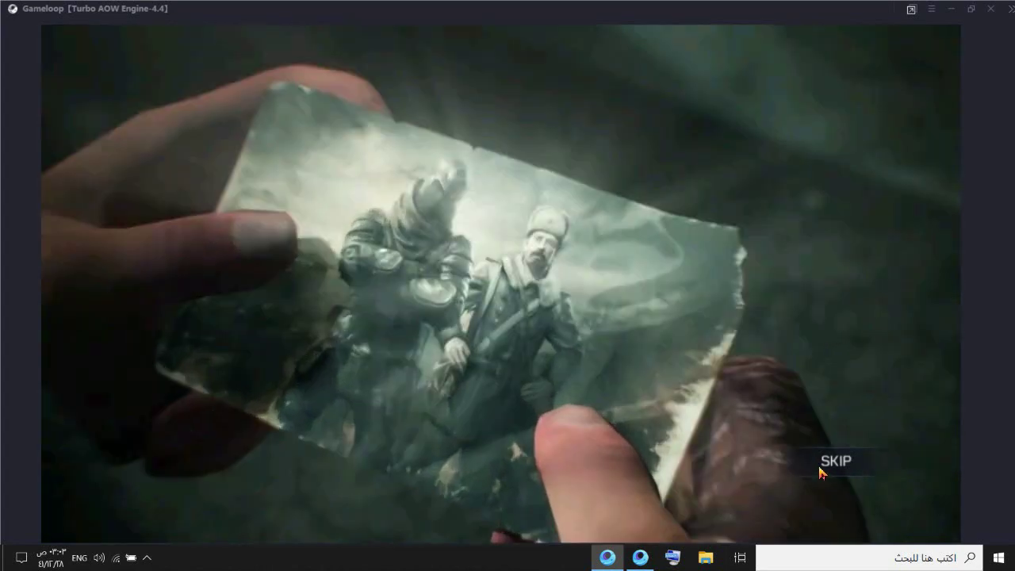
Step: Skip the intro video and close the Season 9: Conquest and weapon purchase promotions to reach the game lobby
left_click(819, 471)
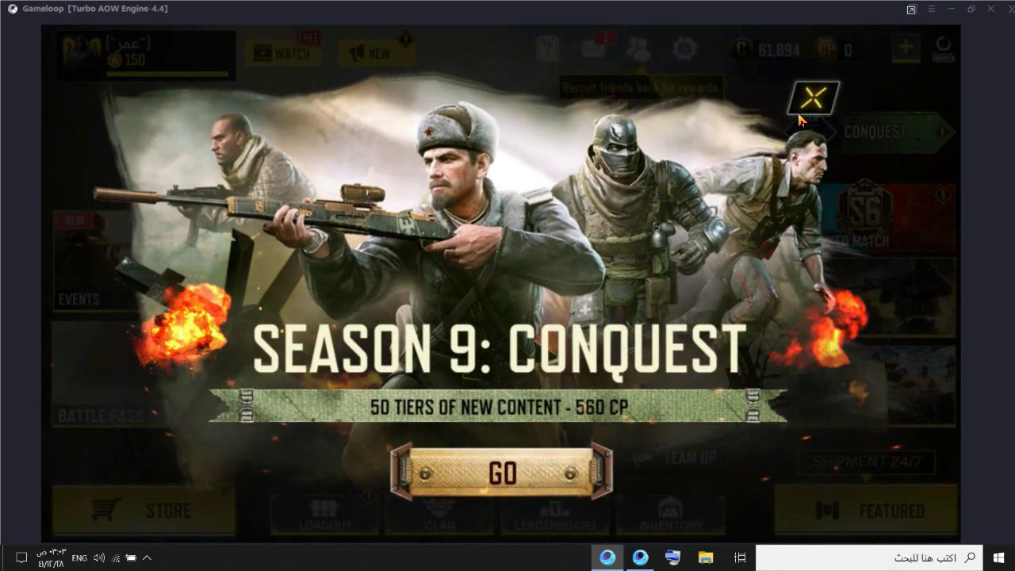
left_click(806, 99)
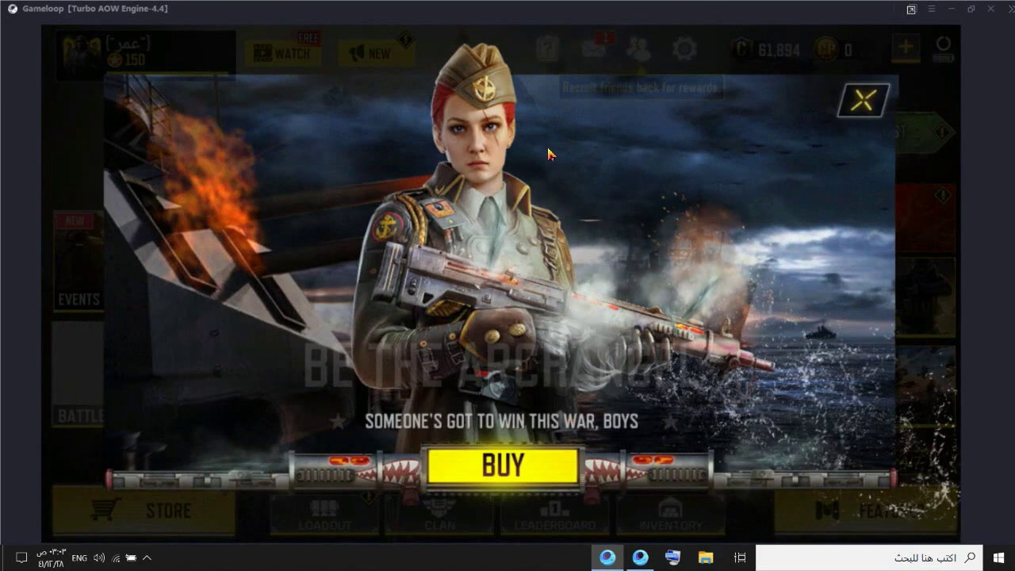
left_click(866, 101)
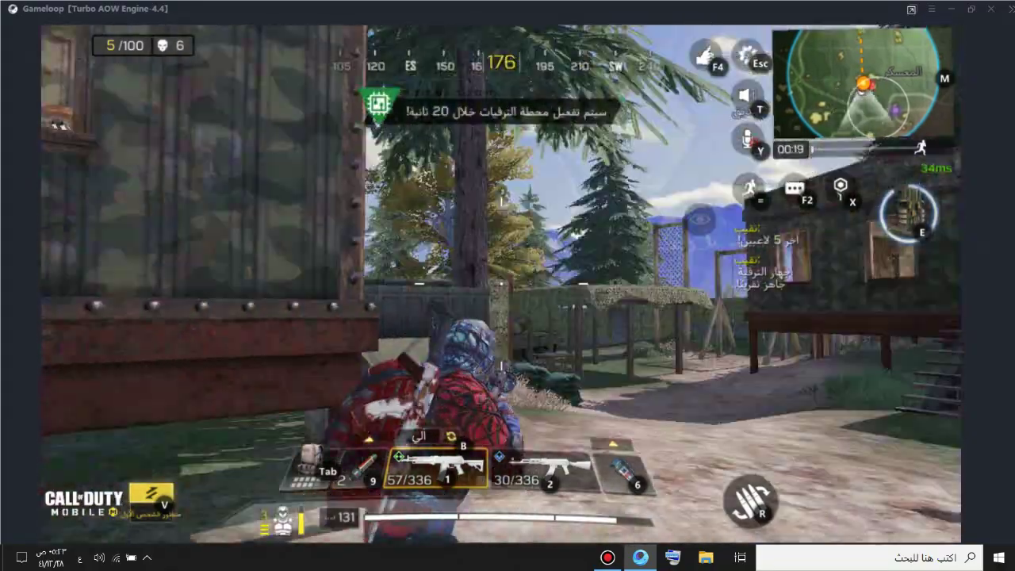
Step: Move forward in the match, aim down the sights of the first weapon, and fire at the enemy near the barrels
key("w")
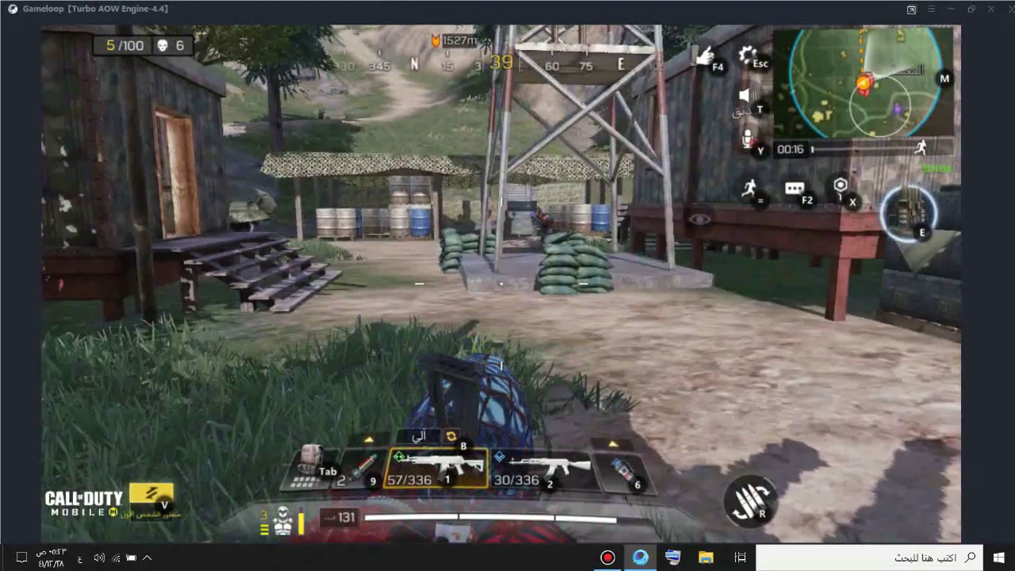
right_click(501, 283)
left_click(501, 283)
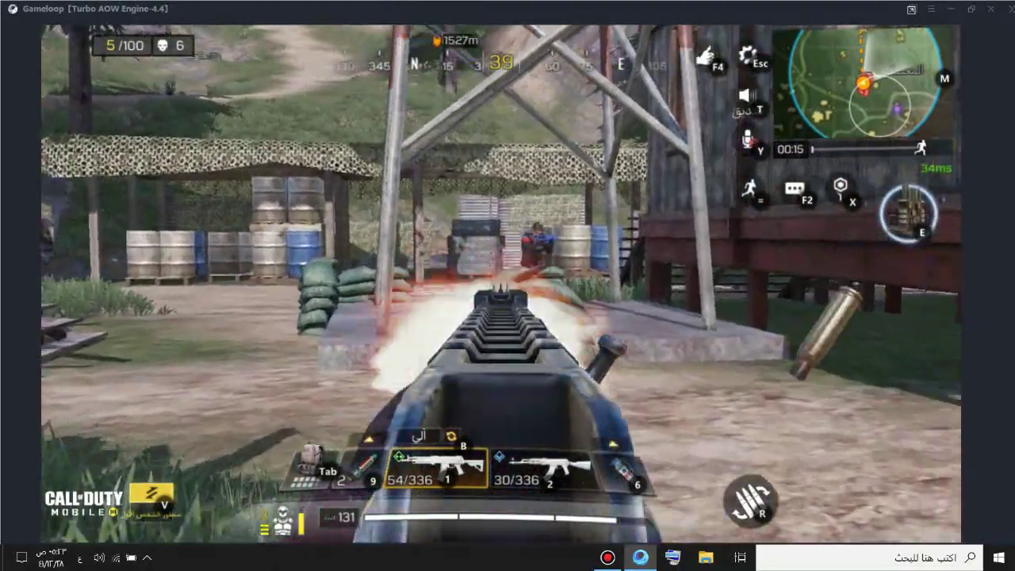